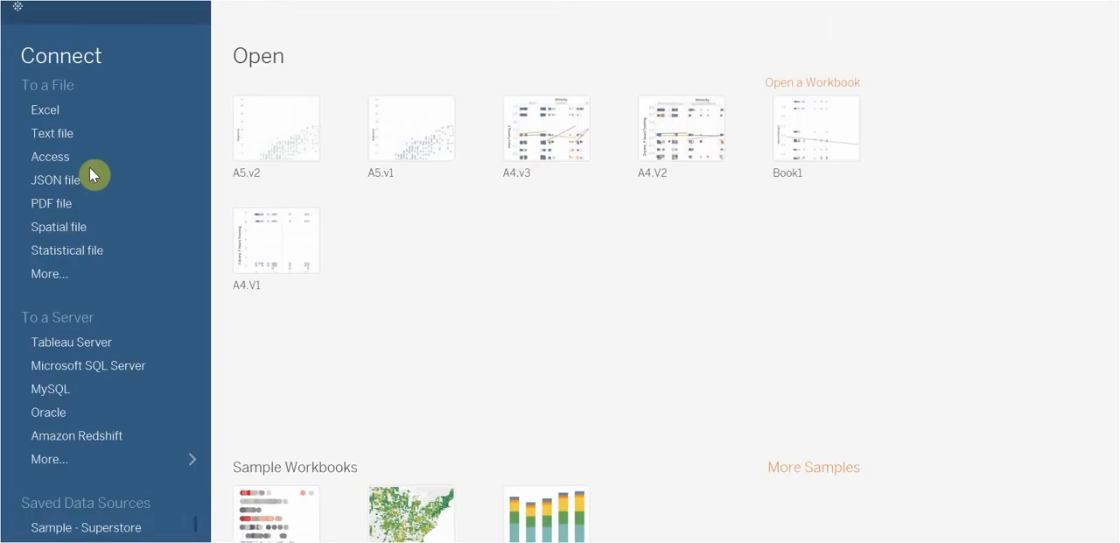
- Create a new blank workbook in its own window
{"action": "left_click", "coordinate": [14, 0]}
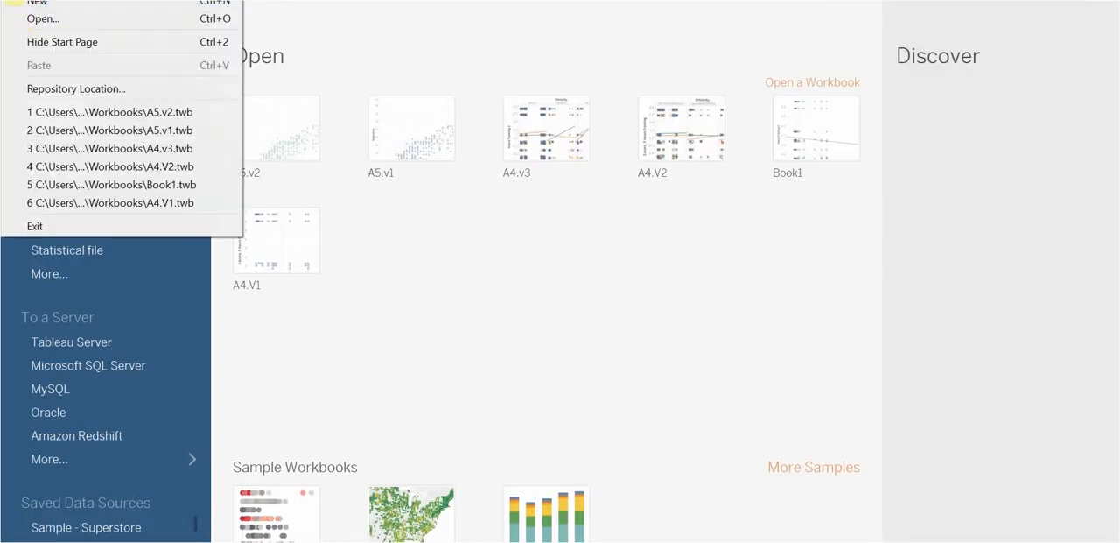
{"action": "left_click", "coordinate": [29, 1]}
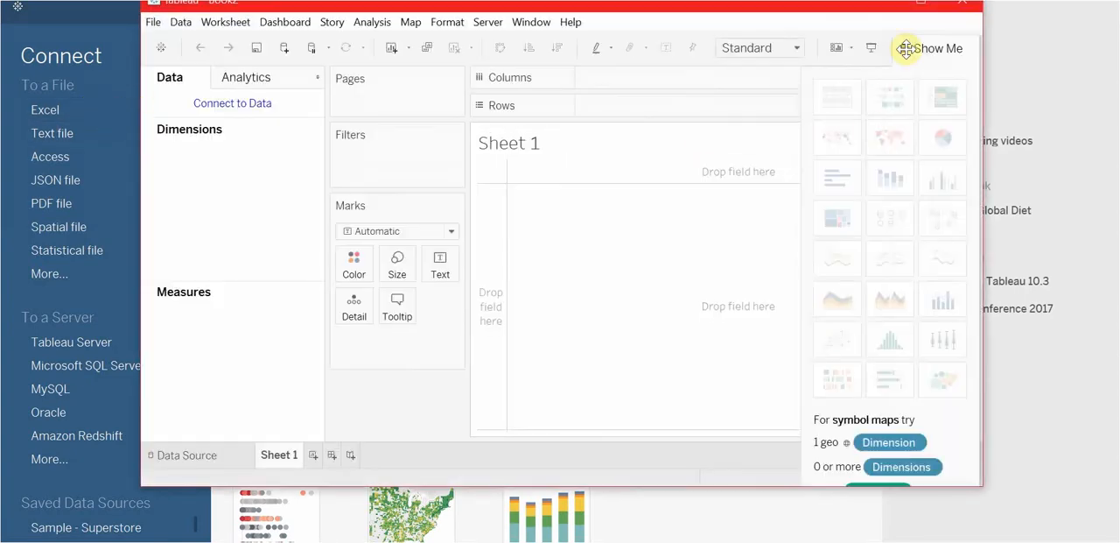
{"action": "left_click", "coordinate": [920, 2]}
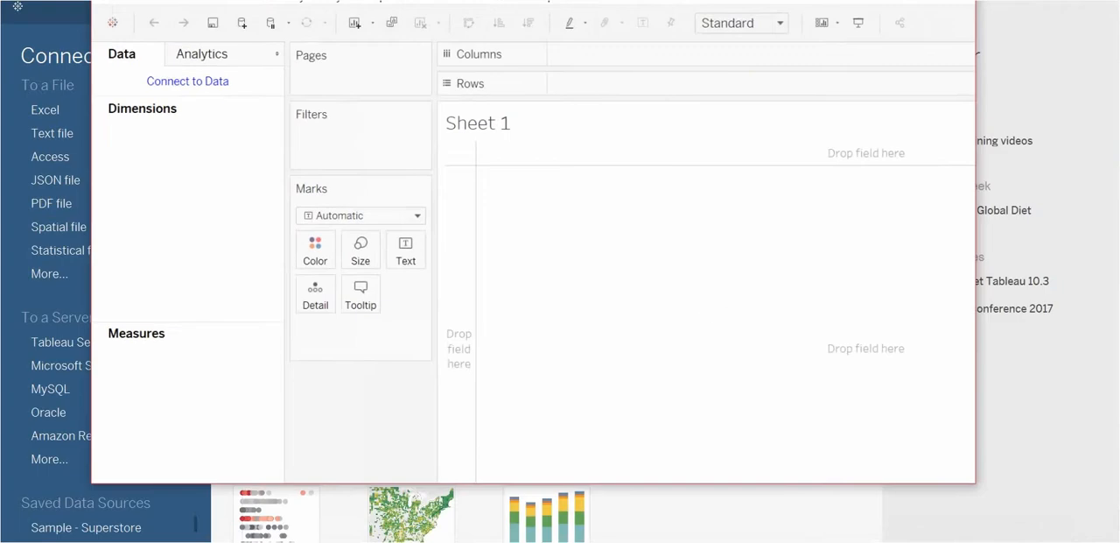
{"action": "double_click", "coordinate": [600, 1]}
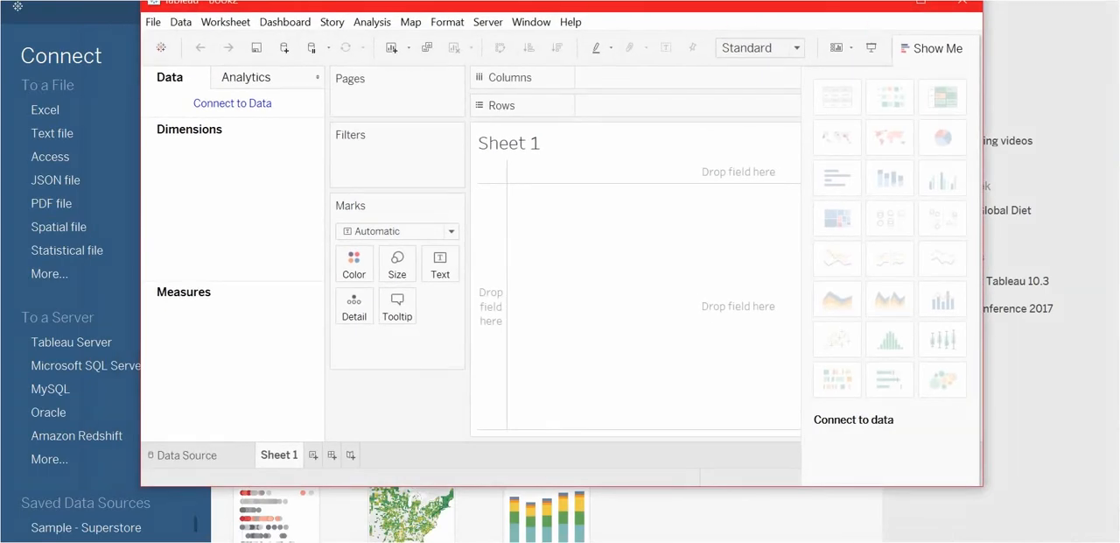
- Connect the new workbook to the Excel file QRP_ELv2 from the Desktop
{"action": "left_click", "coordinate": [155, 21]}
{"action": "left_click", "coordinate": [155, 21]}
{"action": "left_click", "coordinate": [230, 103]}
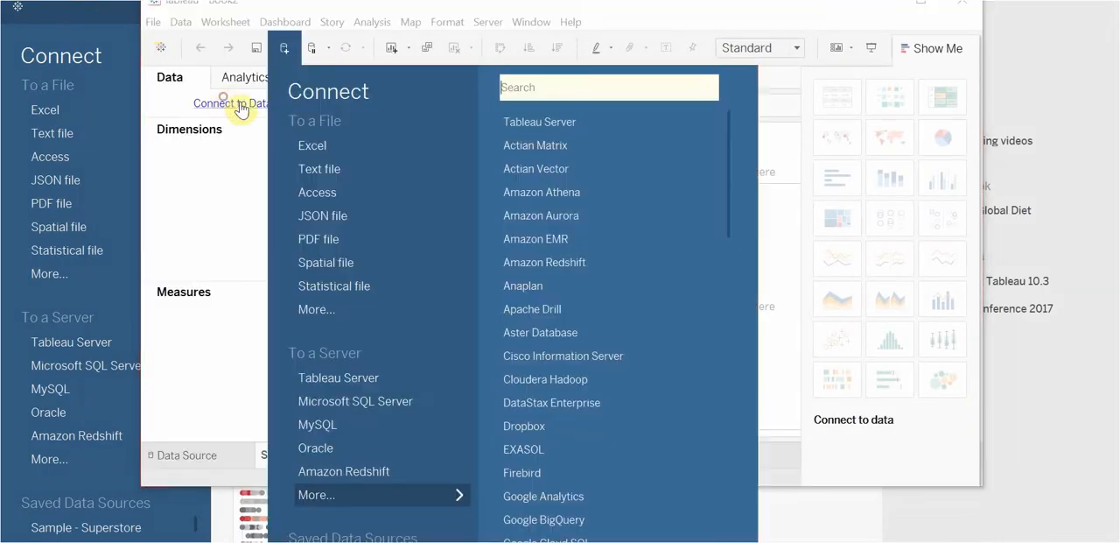
{"action": "left_click", "coordinate": [321, 146]}
{"action": "left_click", "coordinate": [343, 304]}
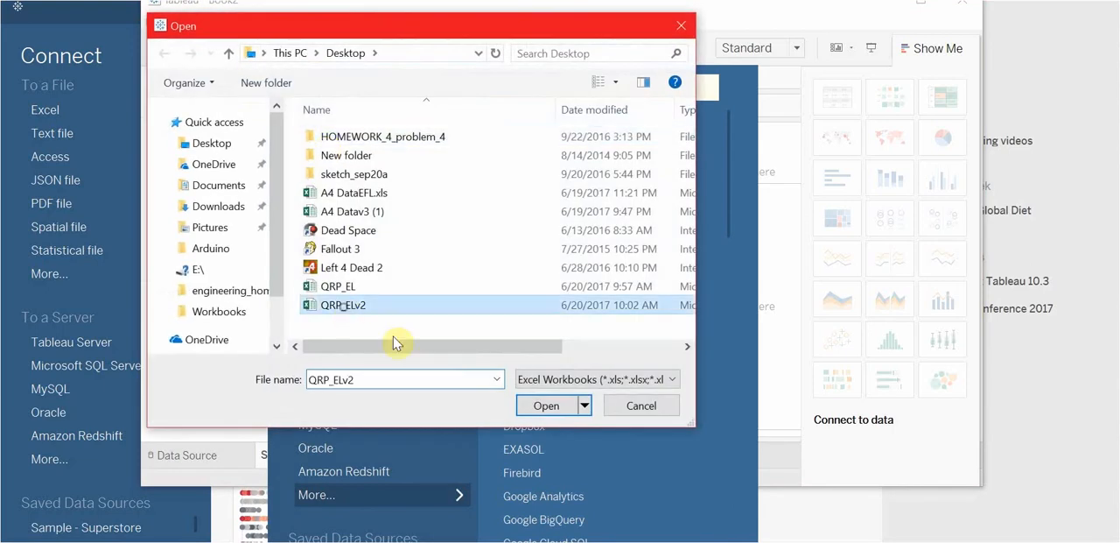
{"action": "left_click", "coordinate": [556, 408]}
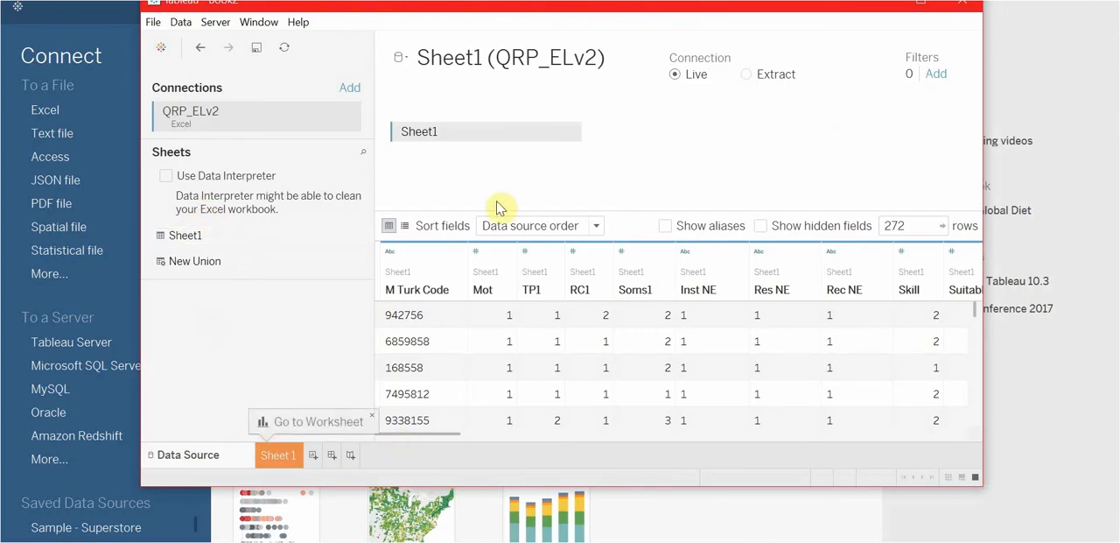
{"action": "left_click", "coordinate": [573, 137]}
{"action": "left_click", "coordinate": [575, 136]}
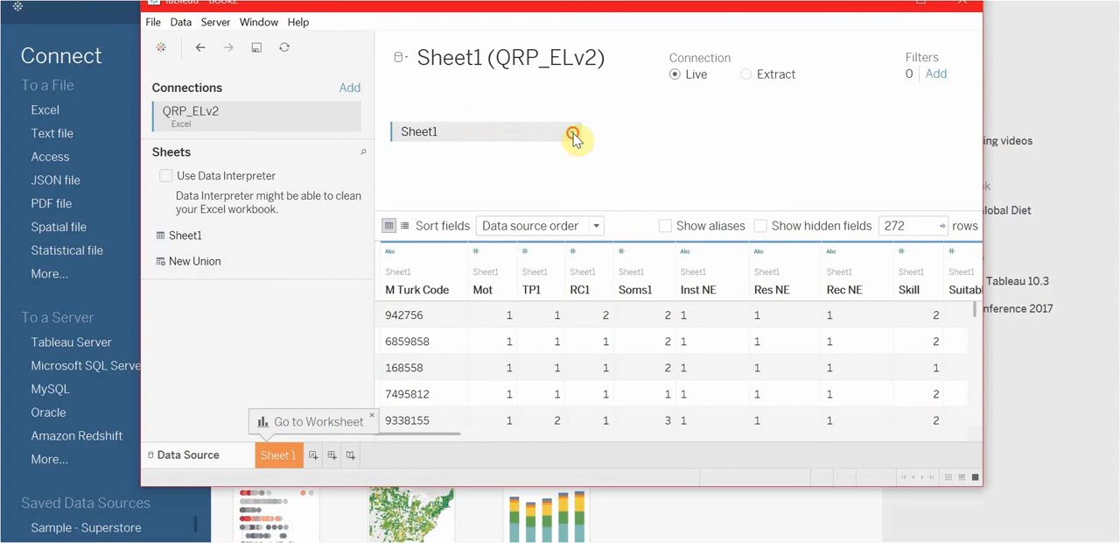
- Rename the worksheet Sheet 1 to Scatterplot
{"action": "left_click", "coordinate": [278, 455]}
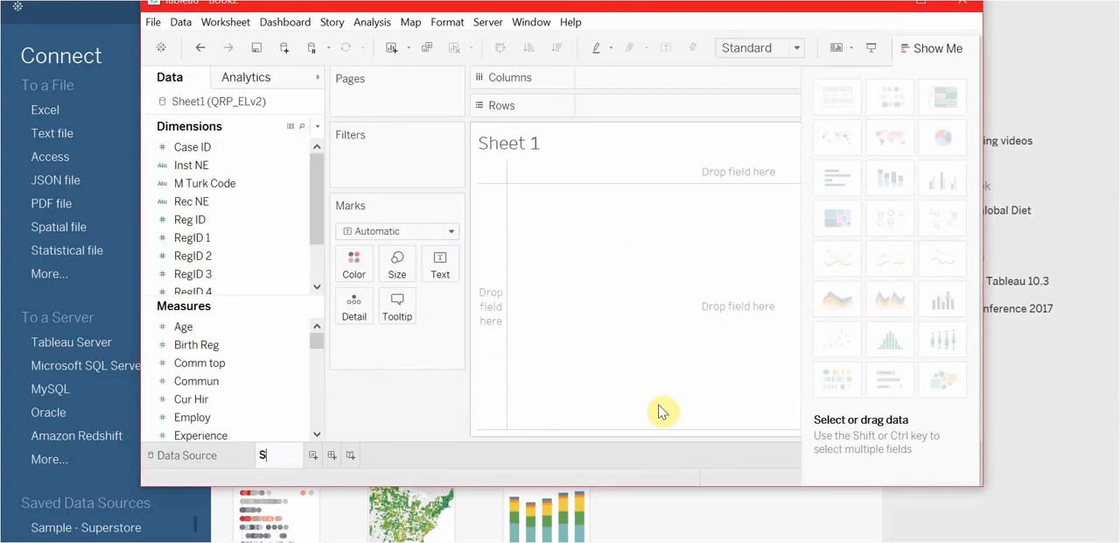
{"action": "type", "text": "Scatterplot"}
{"action": "key", "text": "Return"}
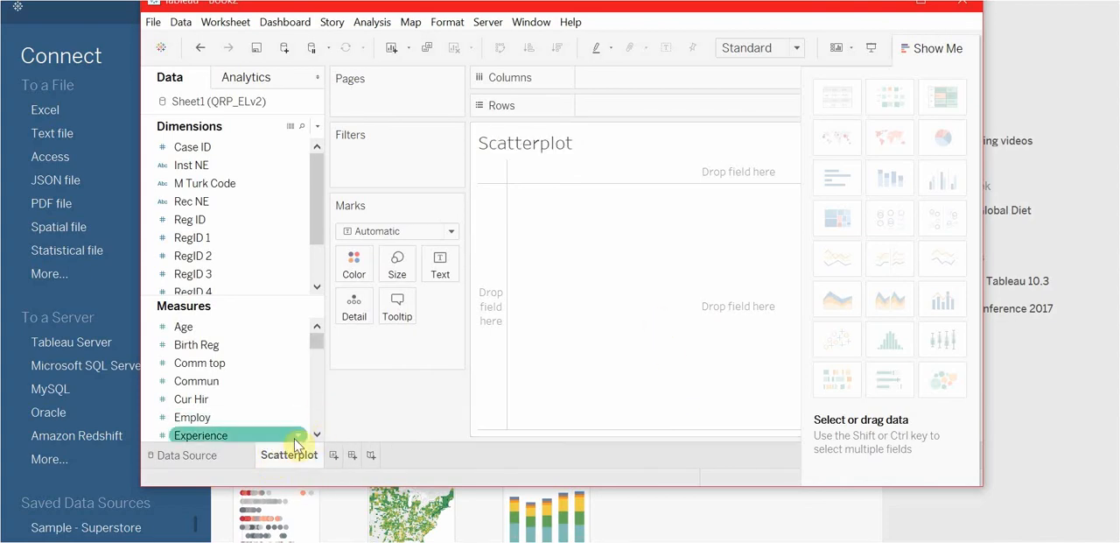
{"action": "double_click", "coordinate": [301, 455]}
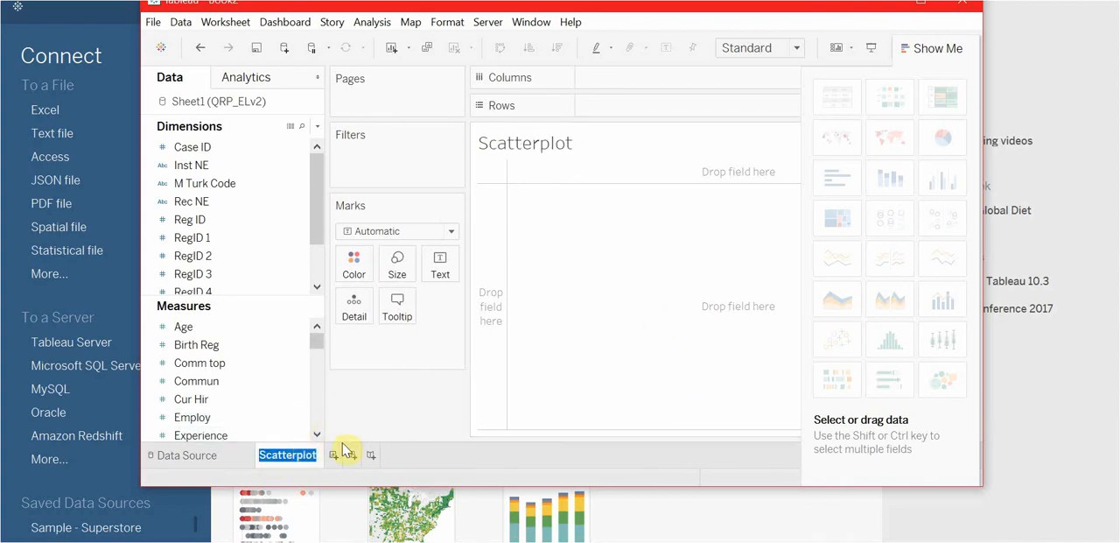
{"action": "key", "text": "Right"}
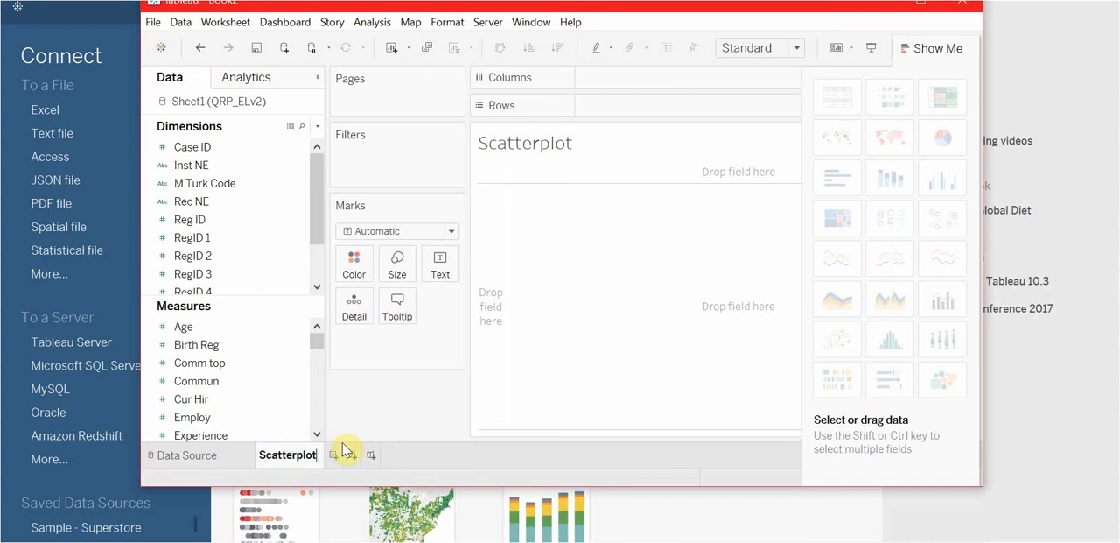
{"action": "left_click", "coordinate": [610, 136]}
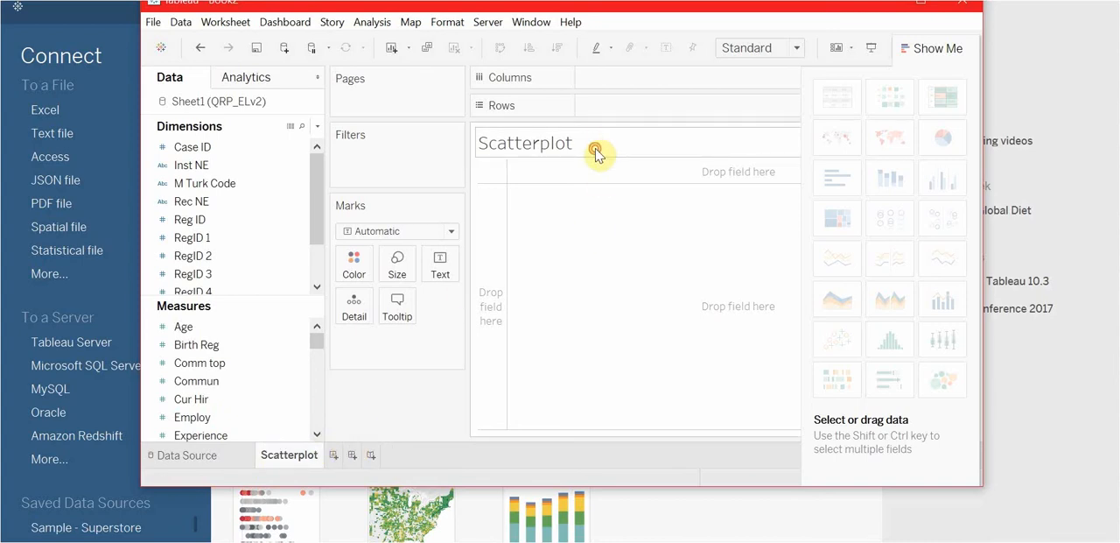
- Change the worksheet title to the sheet name followed by ": Age by Experience"
{"action": "double_click", "coordinate": [596, 153]}
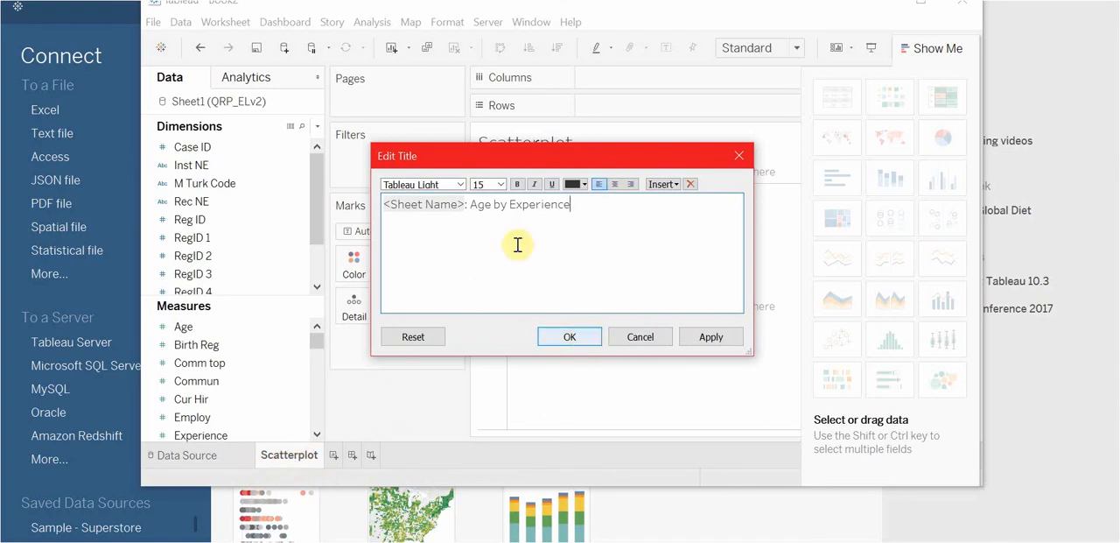
{"action": "left_click_drag", "start_coordinate": [555, 157], "coordinate": [569, 220]}
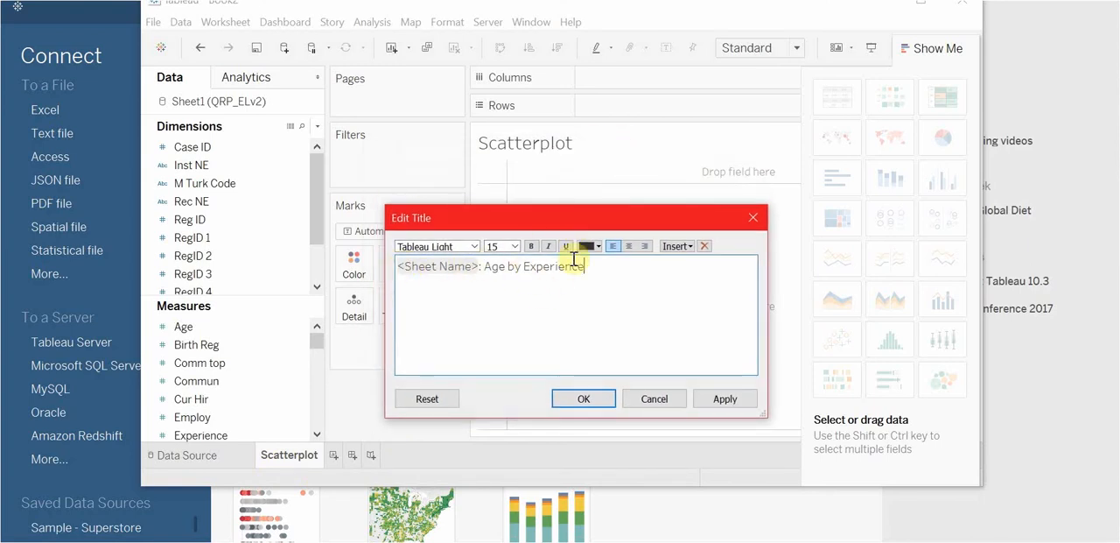
{"action": "left_click", "coordinate": [608, 399]}
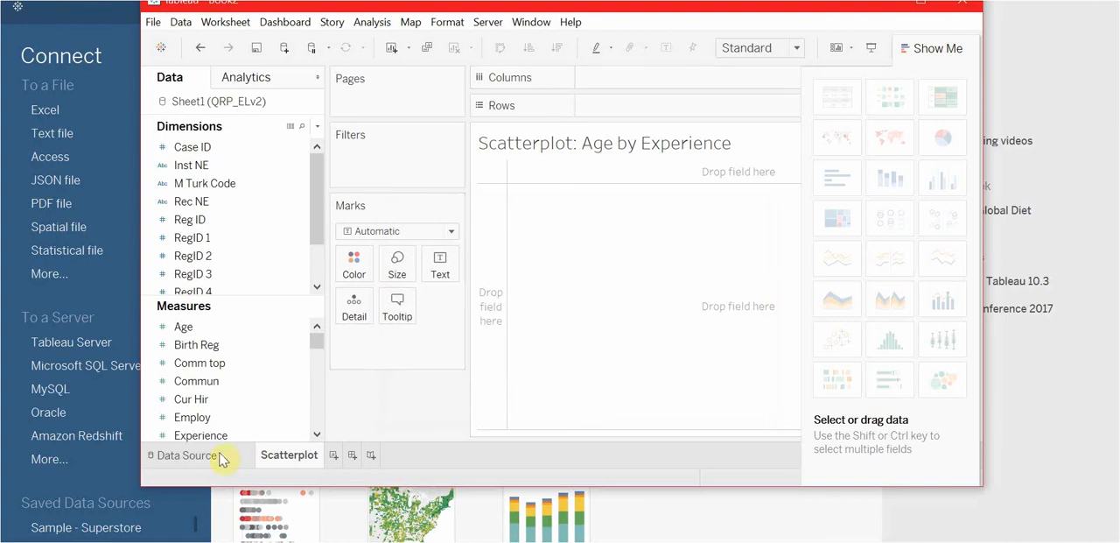
- Examine the Age column in the data source, including its data type and field options
{"action": "left_click", "coordinate": [187, 455]}
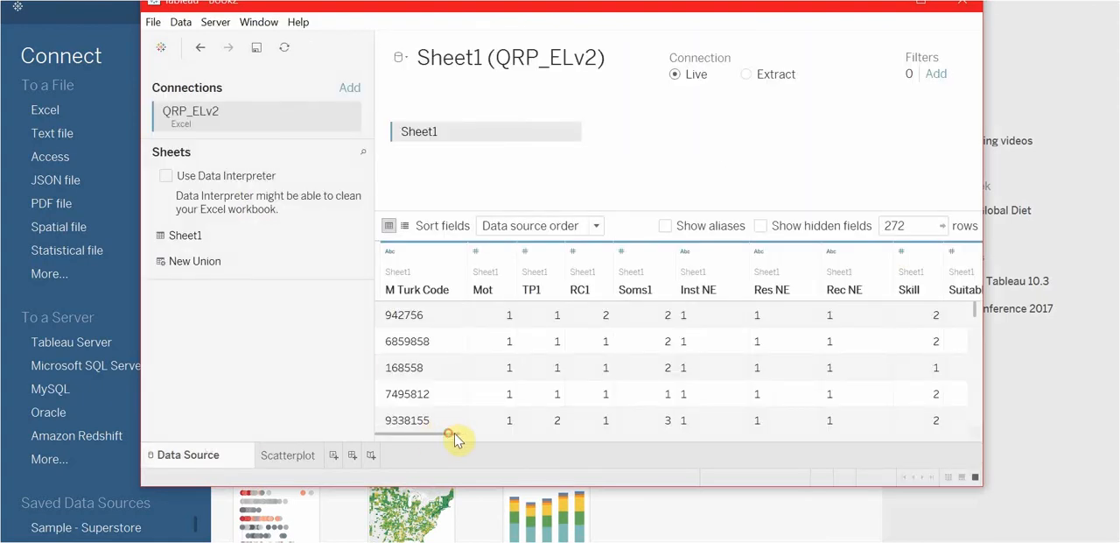
{"action": "left_click_drag", "start_coordinate": [454, 437], "coordinate": [692, 437]}
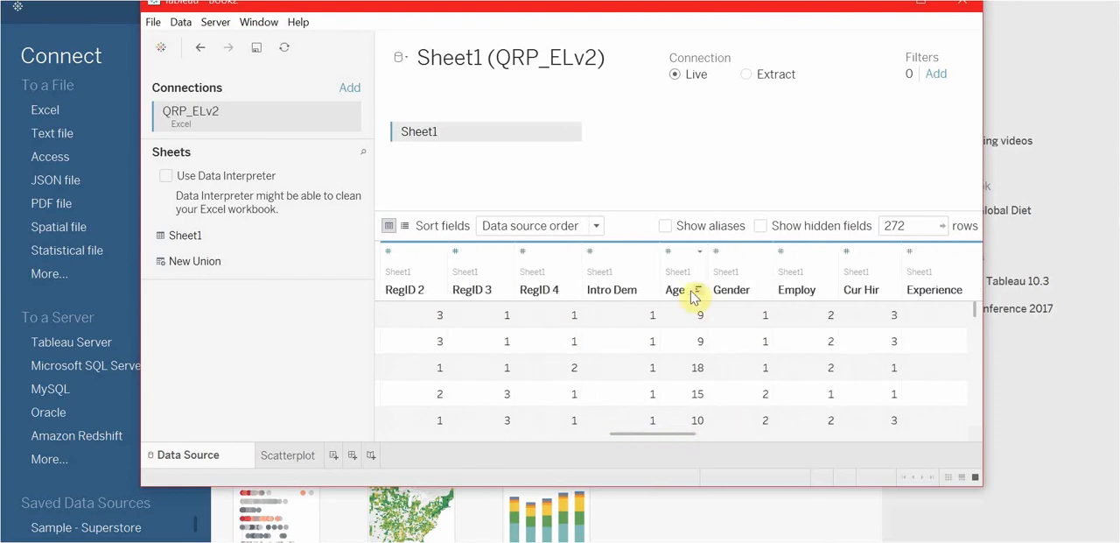
{"action": "left_click", "coordinate": [700, 253]}
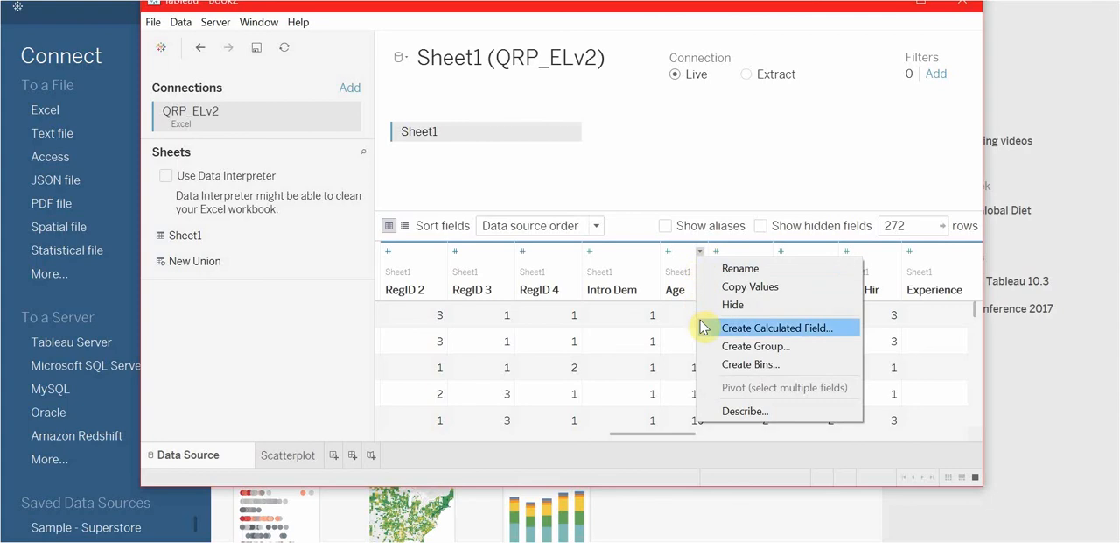
{"action": "left_click", "coordinate": [674, 252]}
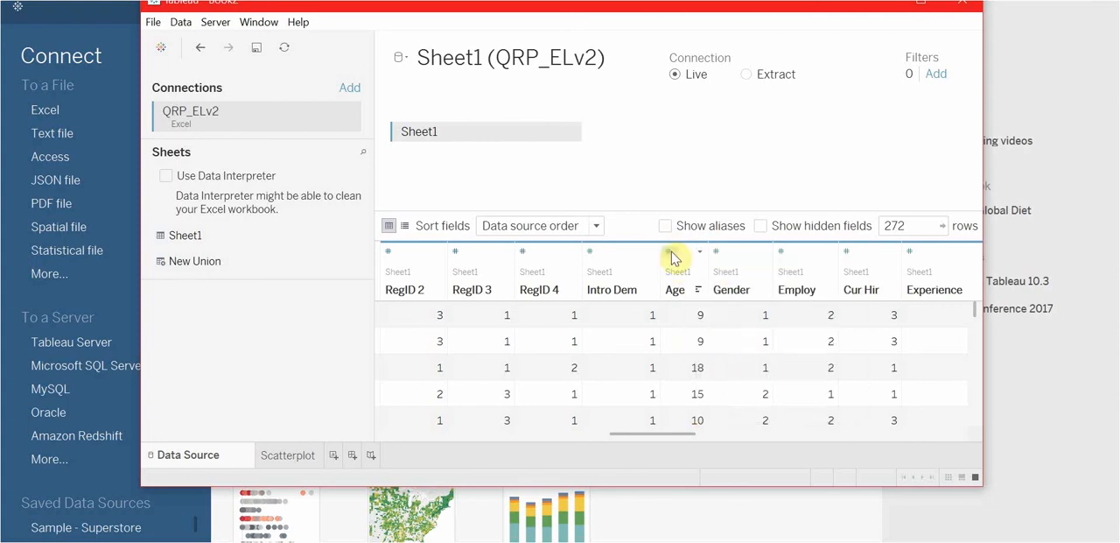
{"action": "left_click", "coordinate": [671, 252]}
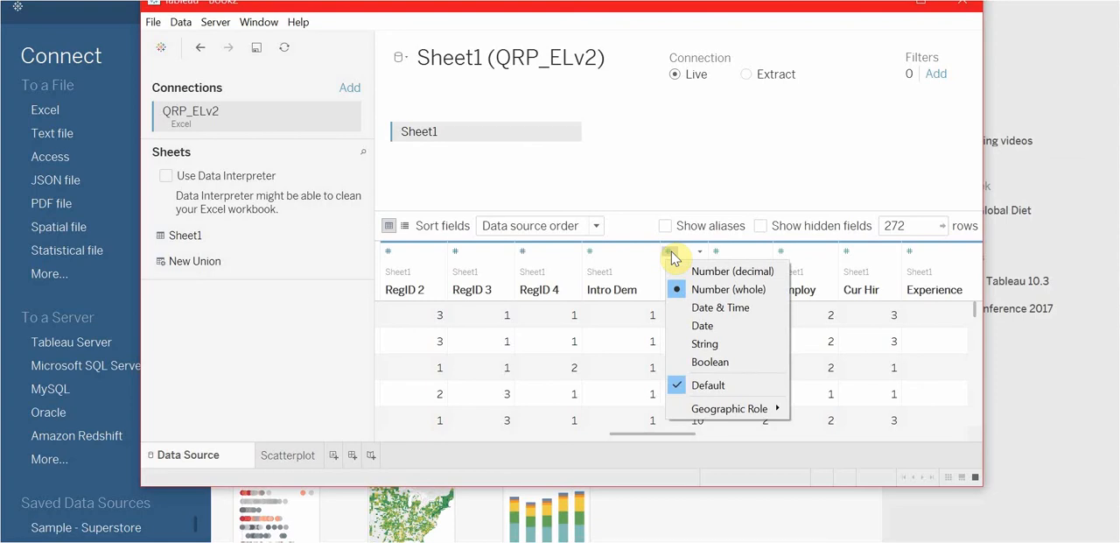
{"action": "left_click", "coordinate": [671, 254]}
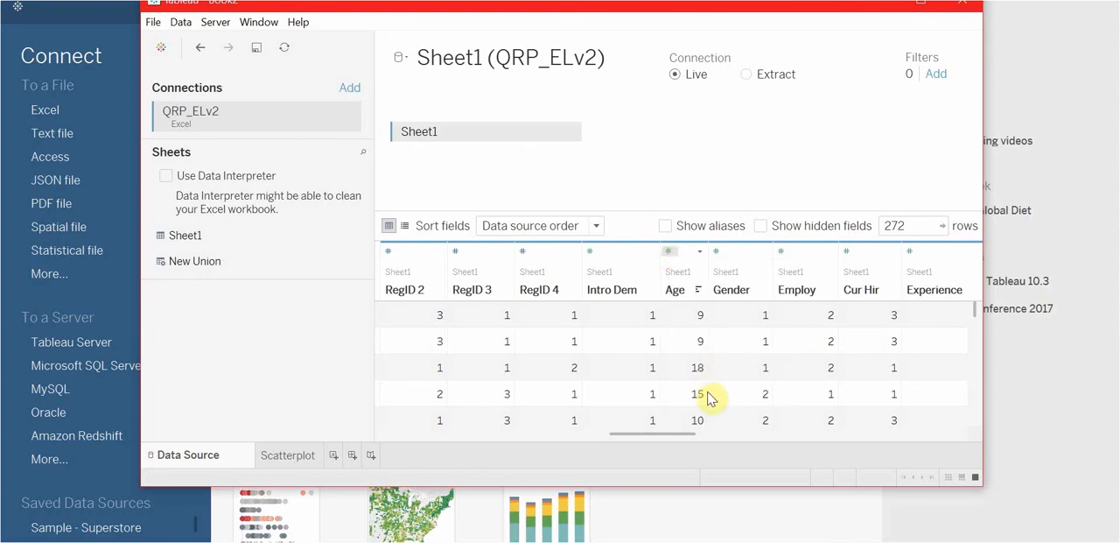
{"action": "left_click", "coordinate": [703, 254]}
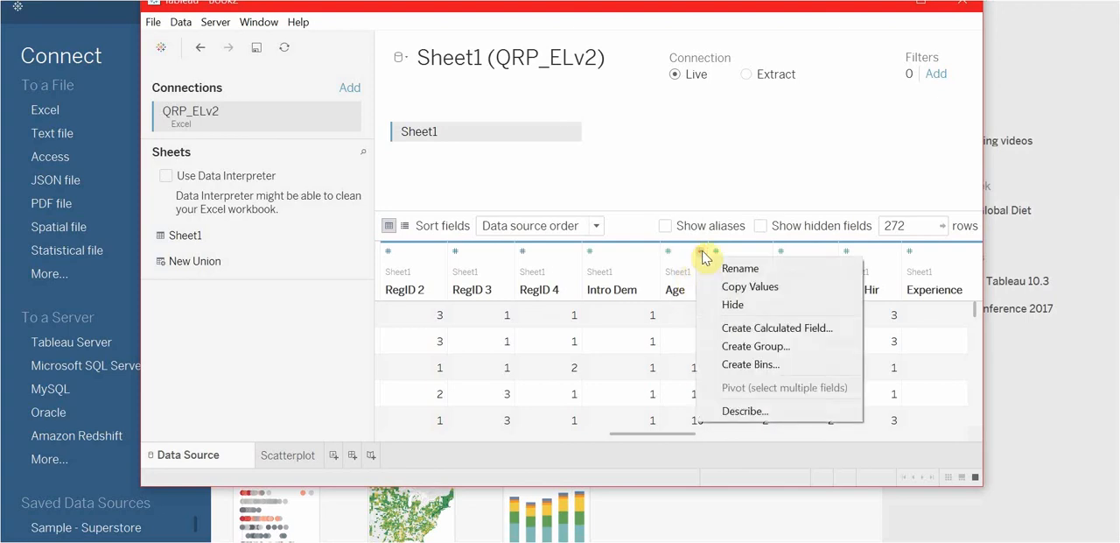
{"action": "left_click", "coordinate": [703, 254]}
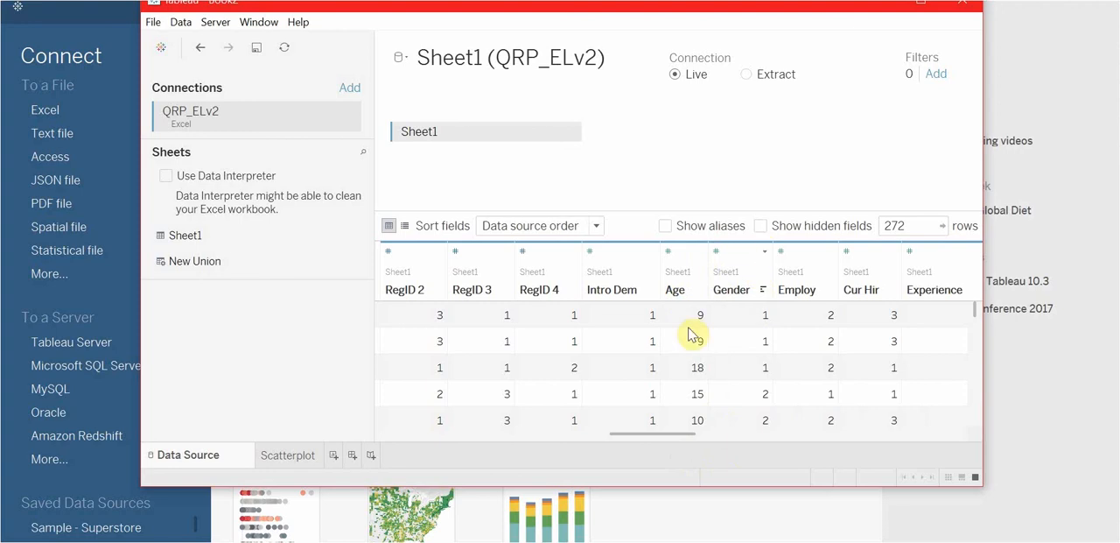
- Examine the Experience column in the data source, including its field options and data type
{"action": "left_click_drag", "start_coordinate": [658, 441], "coordinate": [734, 436]}
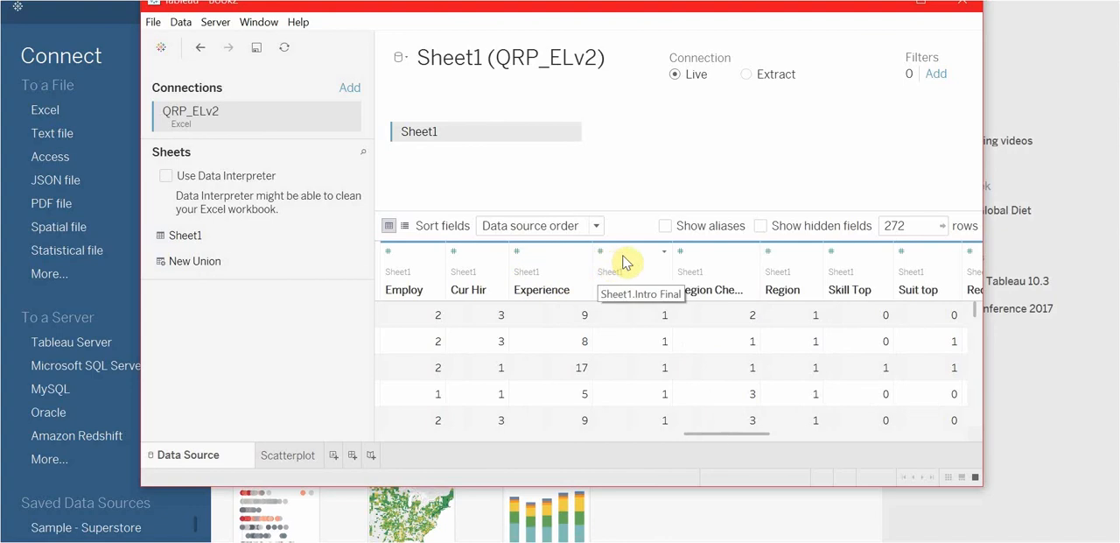
{"action": "left_click", "coordinate": [583, 253]}
{"action": "left_click", "coordinate": [583, 253]}
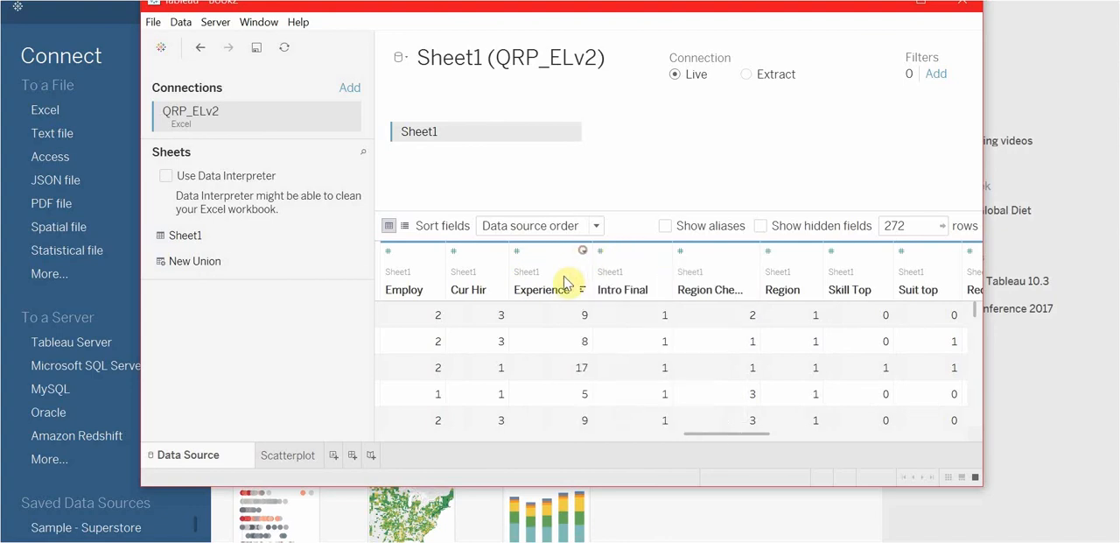
{"action": "left_click", "coordinate": [514, 253]}
{"action": "left_click", "coordinate": [515, 254]}
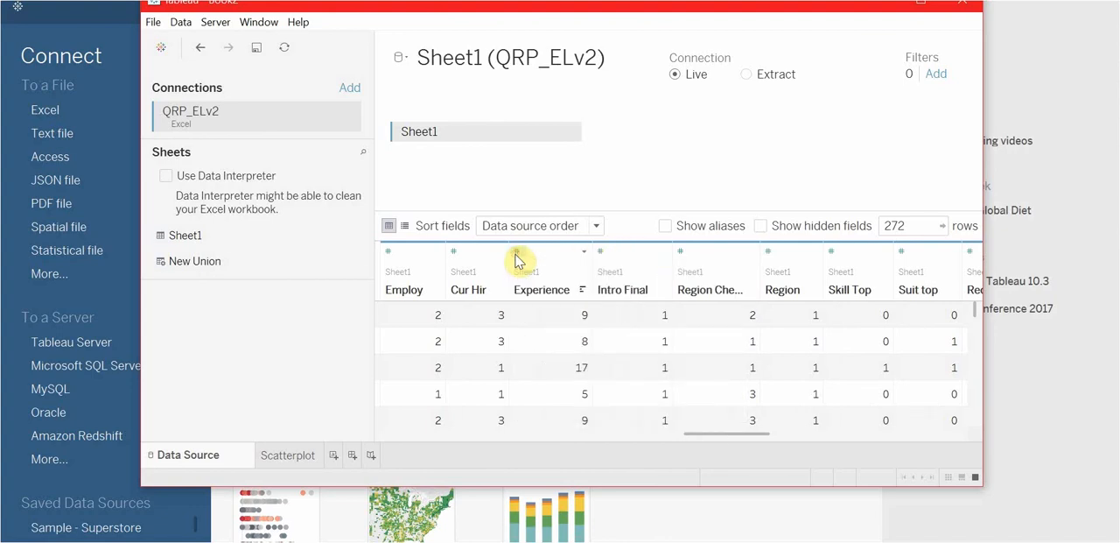
{"action": "left_click_drag", "start_coordinate": [722, 435], "coordinate": [418, 464]}
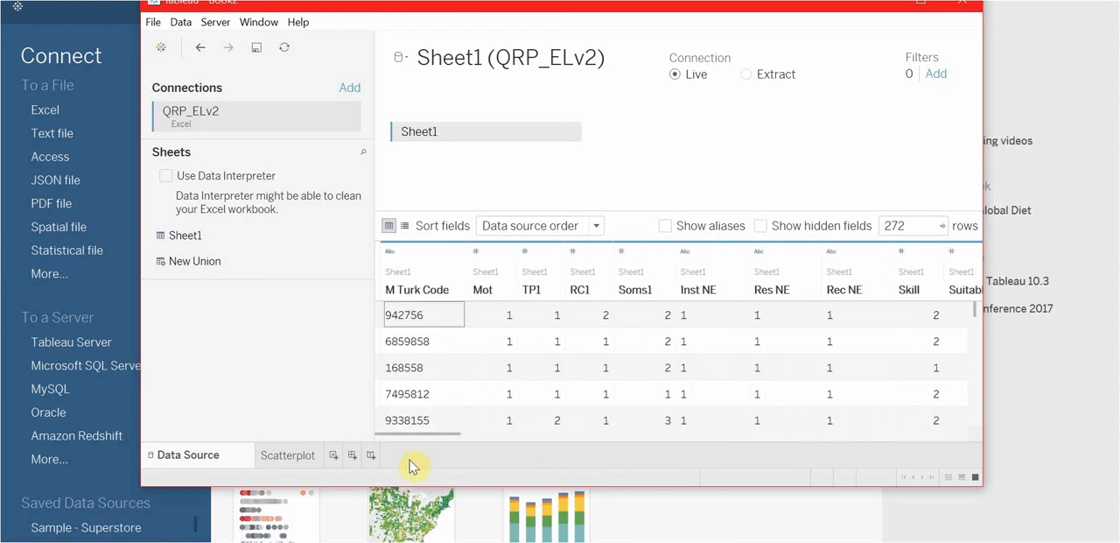
- Place the Age measure on Columns in the Scatterplot worksheet and aggregate it as Count
{"action": "left_click", "coordinate": [269, 459]}
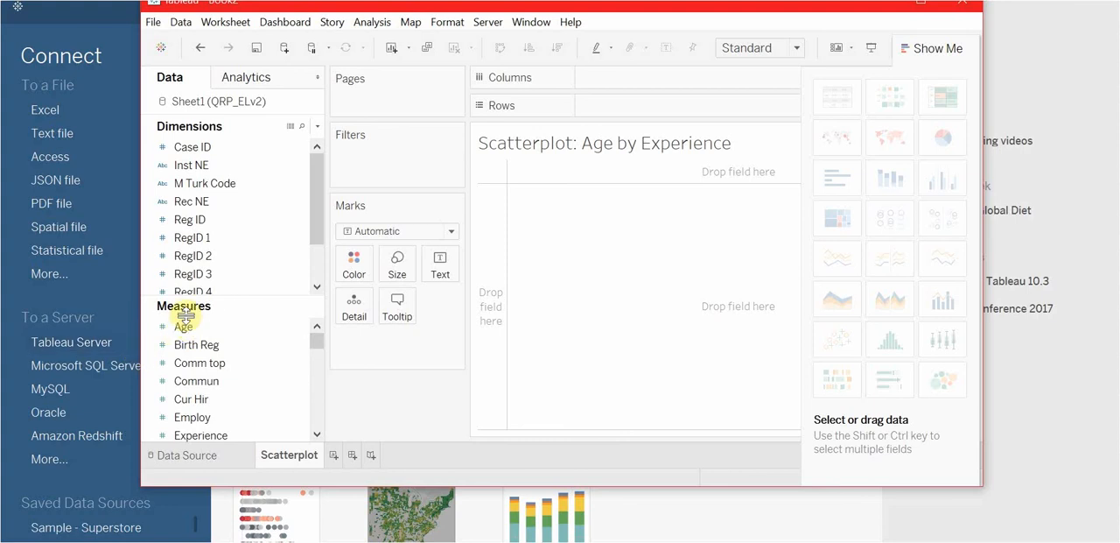
{"action": "left_click_drag", "start_coordinate": [182, 328], "coordinate": [572, 77]}
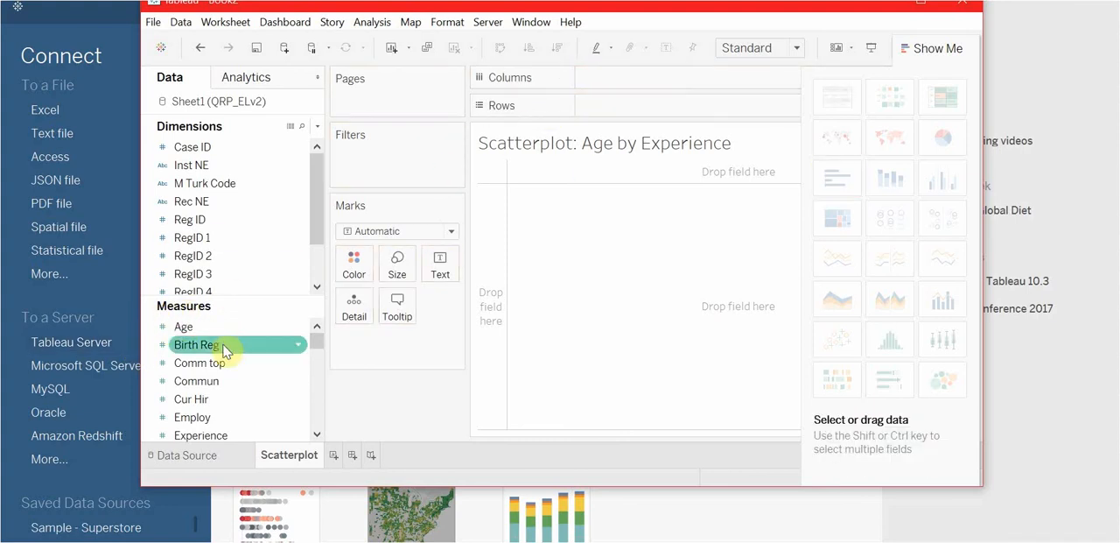
{"action": "left_click_drag", "start_coordinate": [236, 327], "coordinate": [657, 76]}
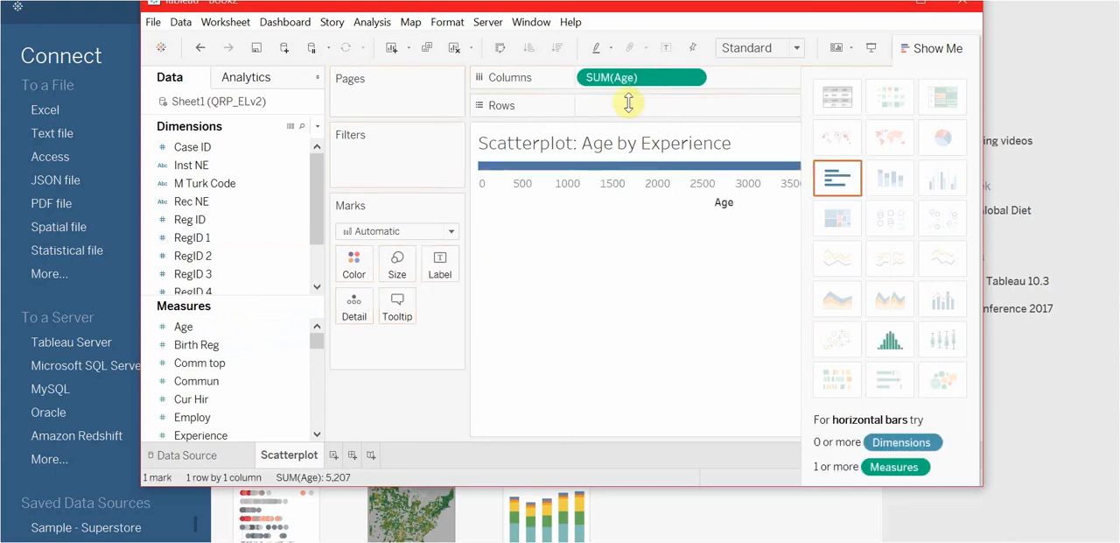
{"action": "left_click", "coordinate": [693, 79]}
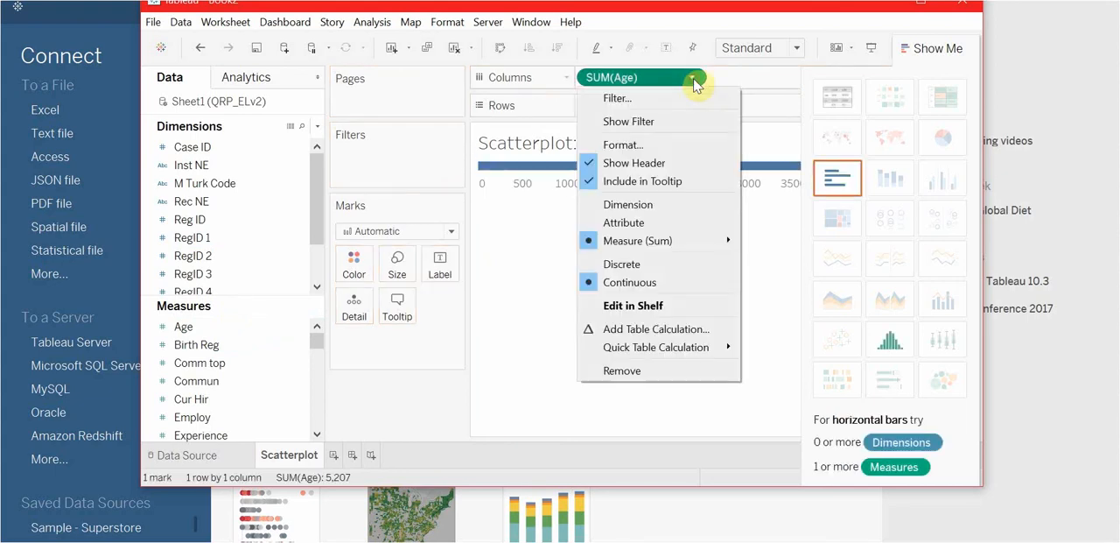
{"action": "mouse_move", "coordinate": [648, 241]}
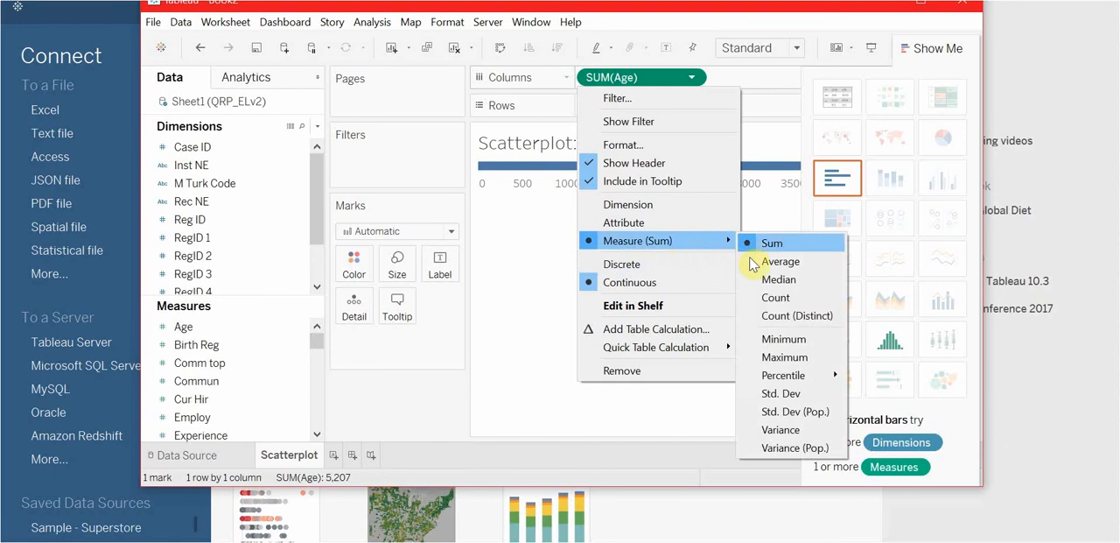
{"action": "left_click", "coordinate": [768, 299]}
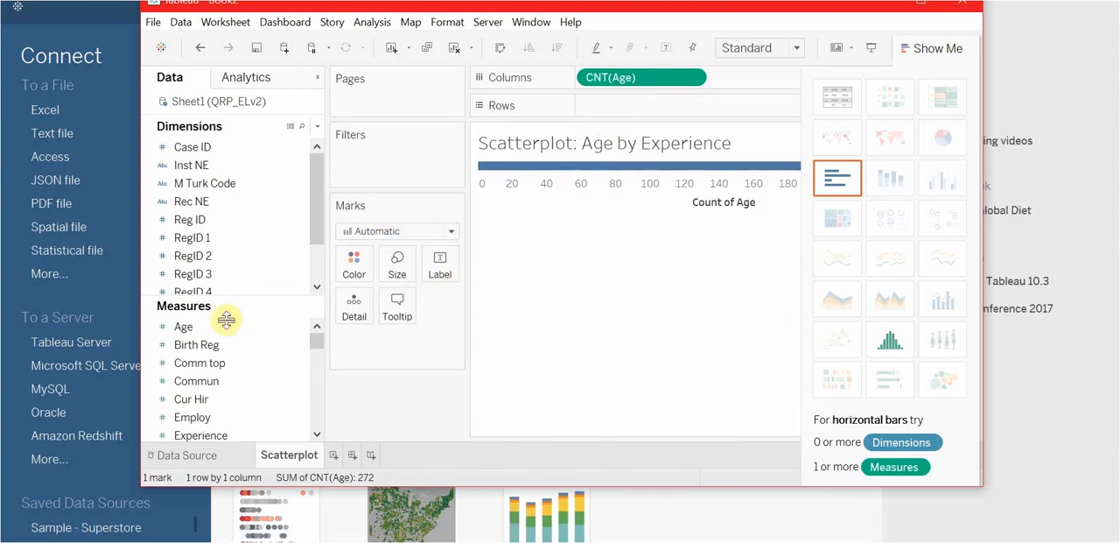
- Place the Experience measure on Rows and change both Experience and Age from aggregated measures to dimensions
{"action": "scroll", "coordinate": [218, 392], "scroll_direction": "down", "scroll_amount": 1}
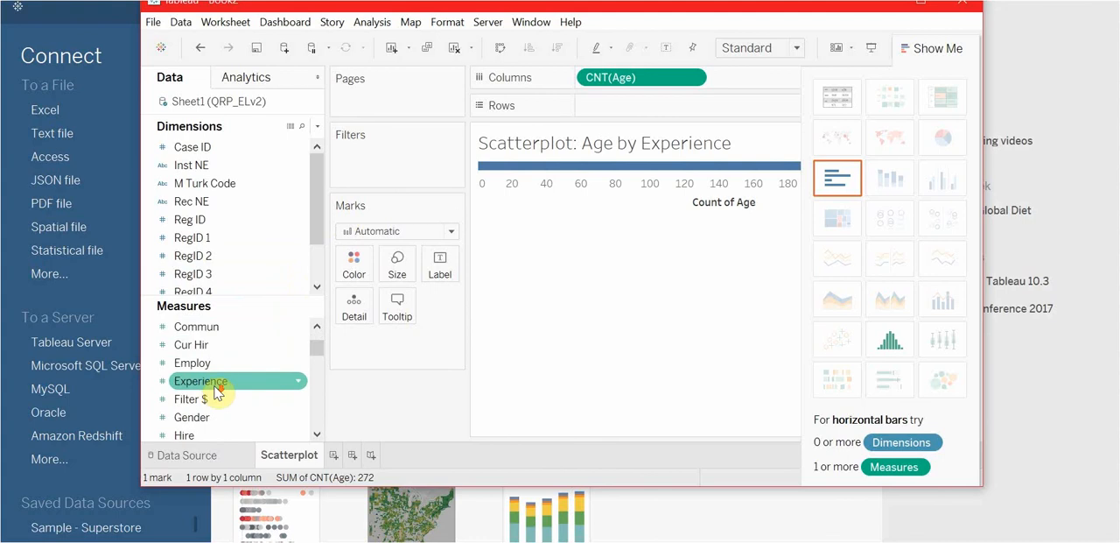
{"action": "left_click_drag", "start_coordinate": [210, 393], "coordinate": [645, 110]}
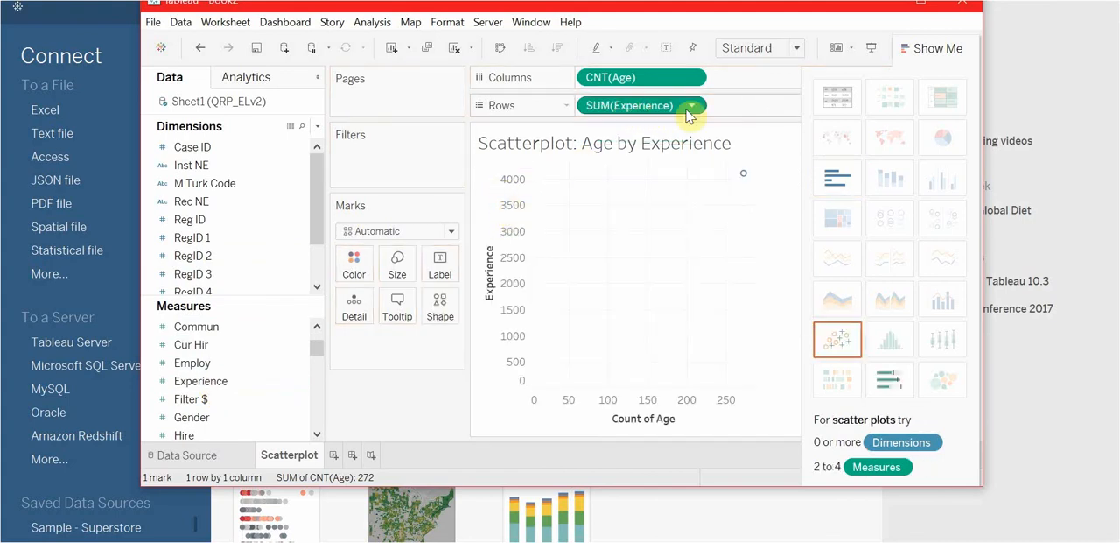
{"action": "left_click", "coordinate": [693, 106]}
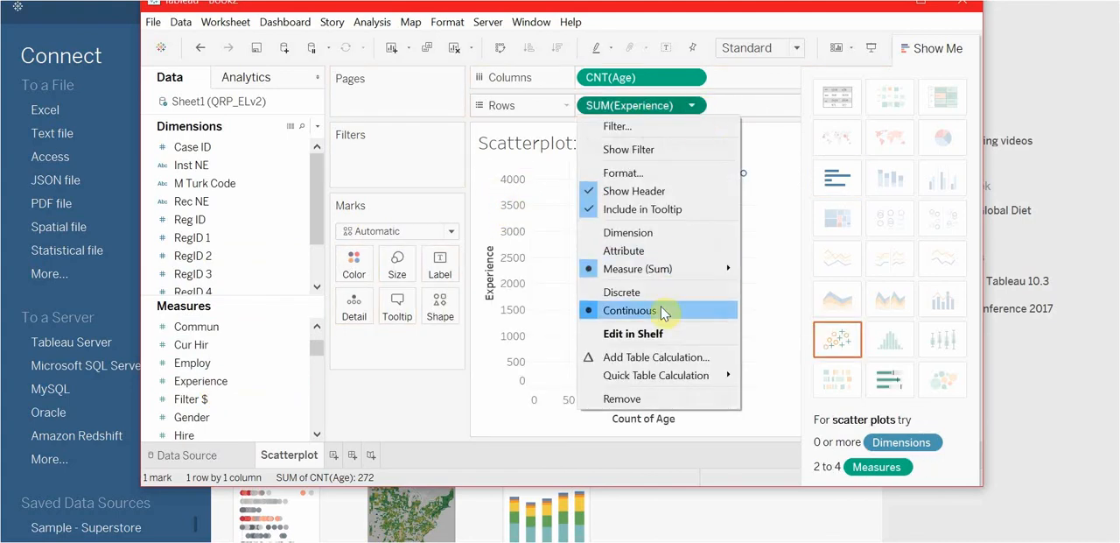
{"action": "left_click", "coordinate": [670, 234]}
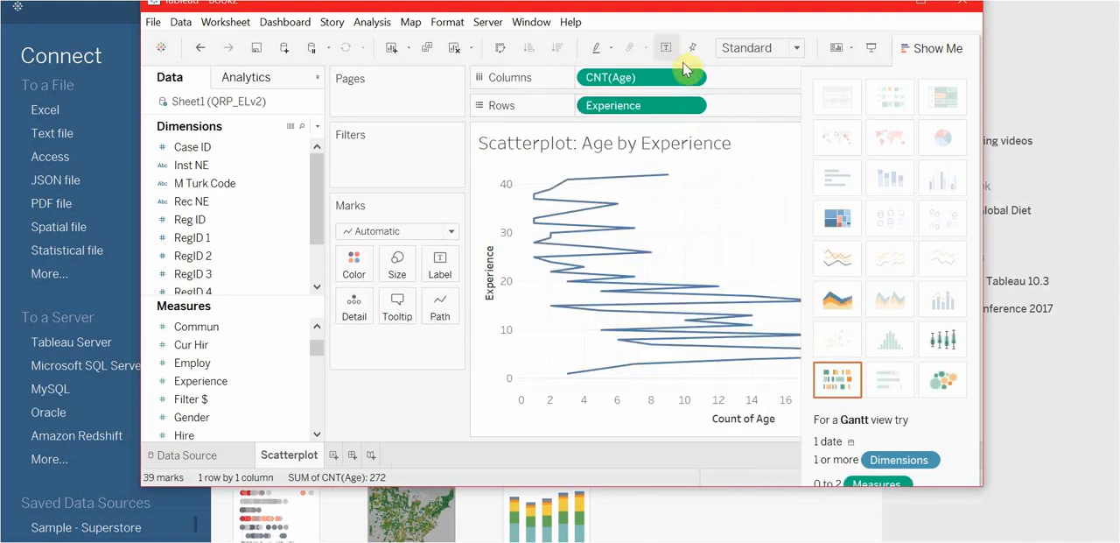
{"action": "left_click", "coordinate": [694, 83]}
{"action": "left_click", "coordinate": [582, 203]}
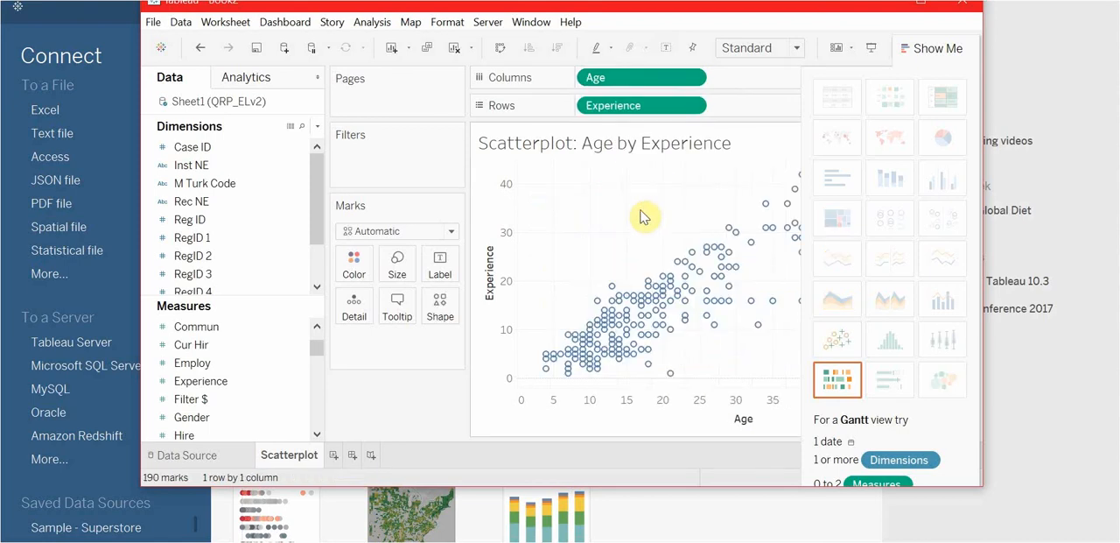
- Move and enlarge the workbook window and hide the chart suggestions so the whole scatterplot fits in view
{"action": "left_click_drag", "start_coordinate": [823, 14], "coordinate": [710, 30]}
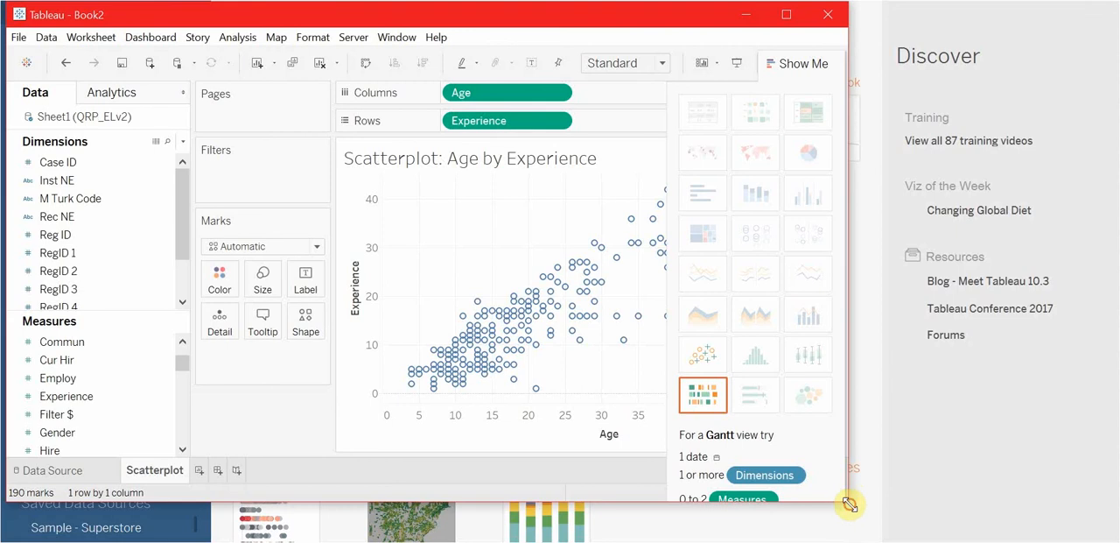
{"action": "left_click_drag", "start_coordinate": [849, 505], "coordinate": [1064, 535]}
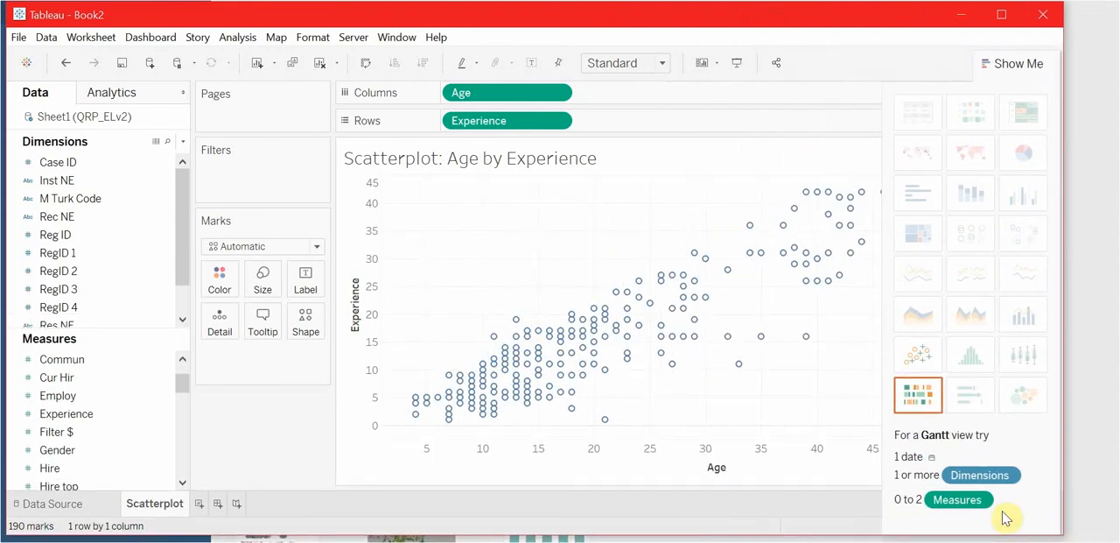
{"action": "left_click", "coordinate": [1013, 63]}
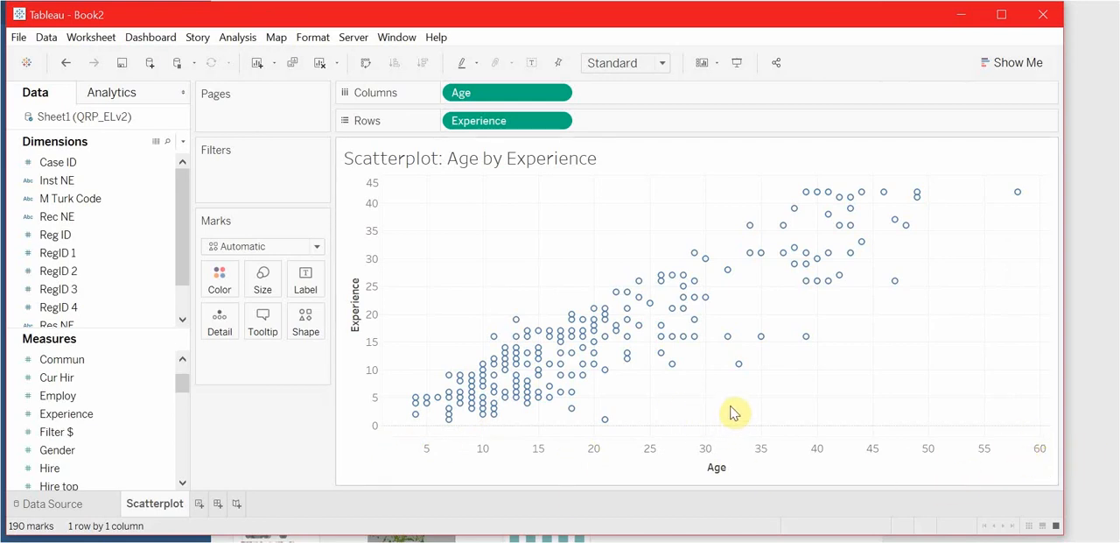
{"action": "mouse_move", "coordinate": [741, 373]}
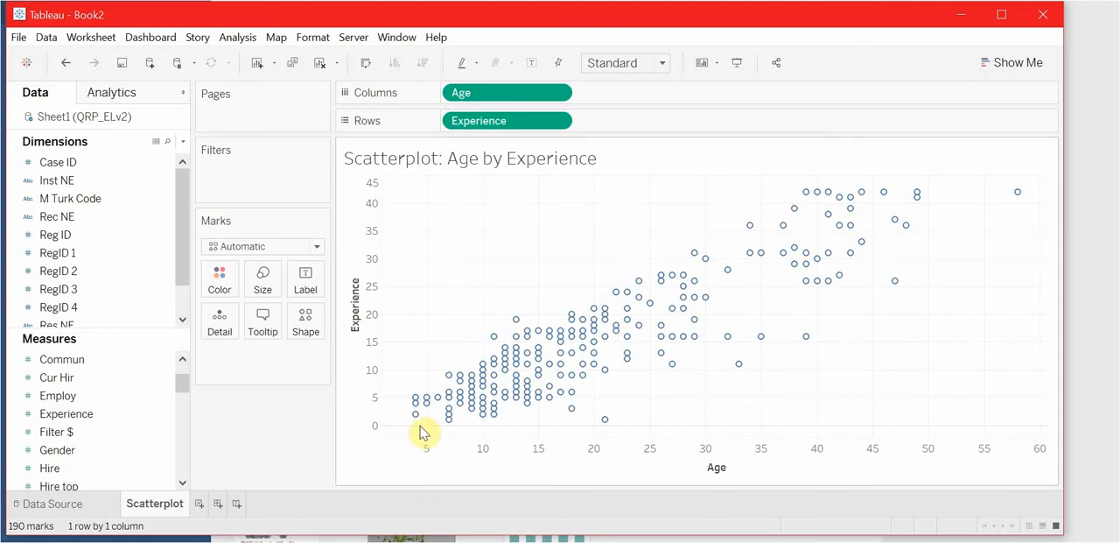
{"action": "mouse_move", "coordinate": [417, 412]}
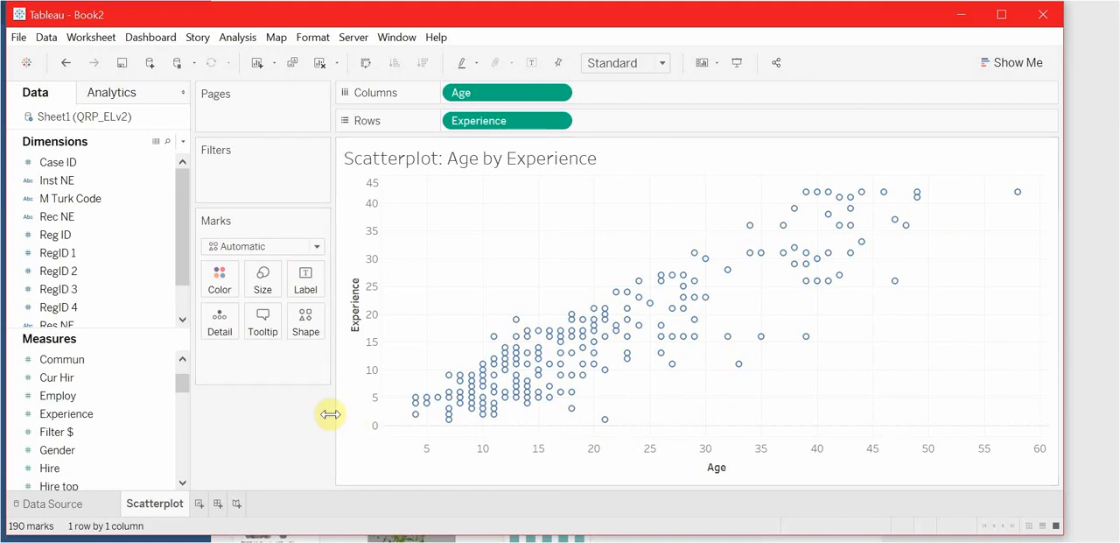
- Color the scatterplot marks light green at full opacity
{"action": "left_click", "coordinate": [219, 280]}
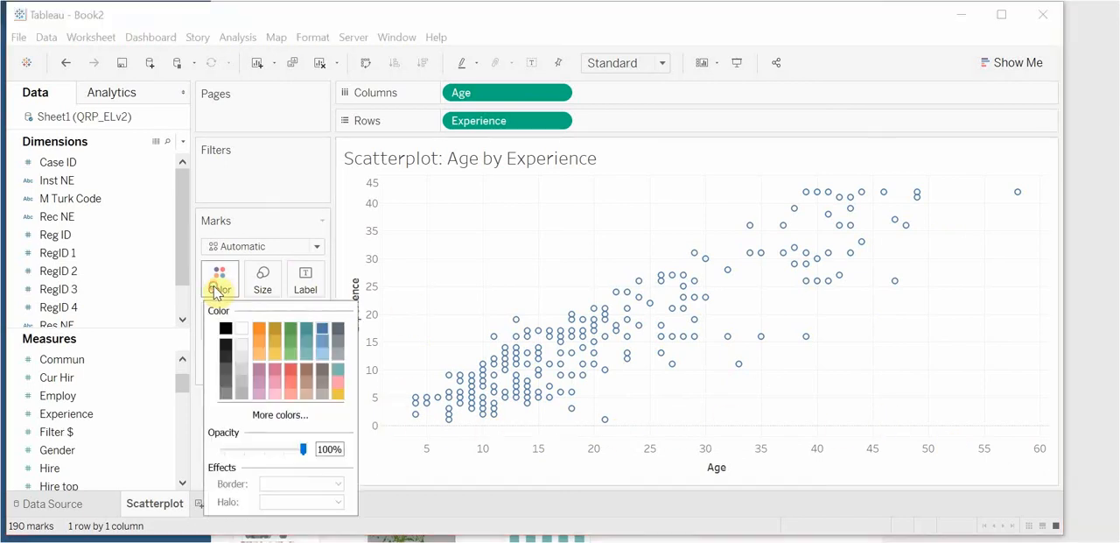
{"action": "left_click", "coordinate": [290, 355]}
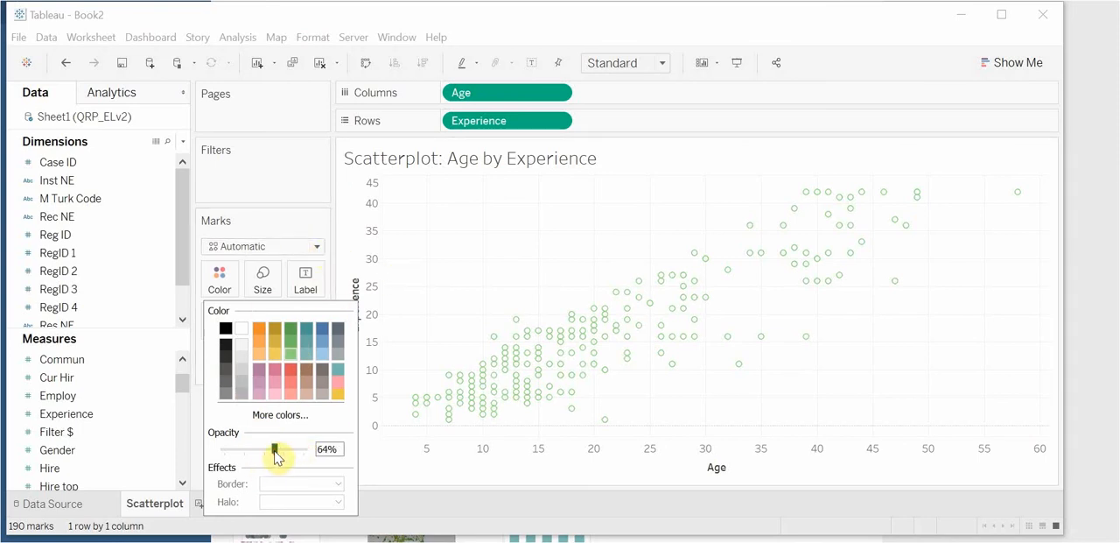
{"action": "left_click_drag", "start_coordinate": [275, 450], "coordinate": [335, 451]}
{"action": "left_click", "coordinate": [422, 280]}
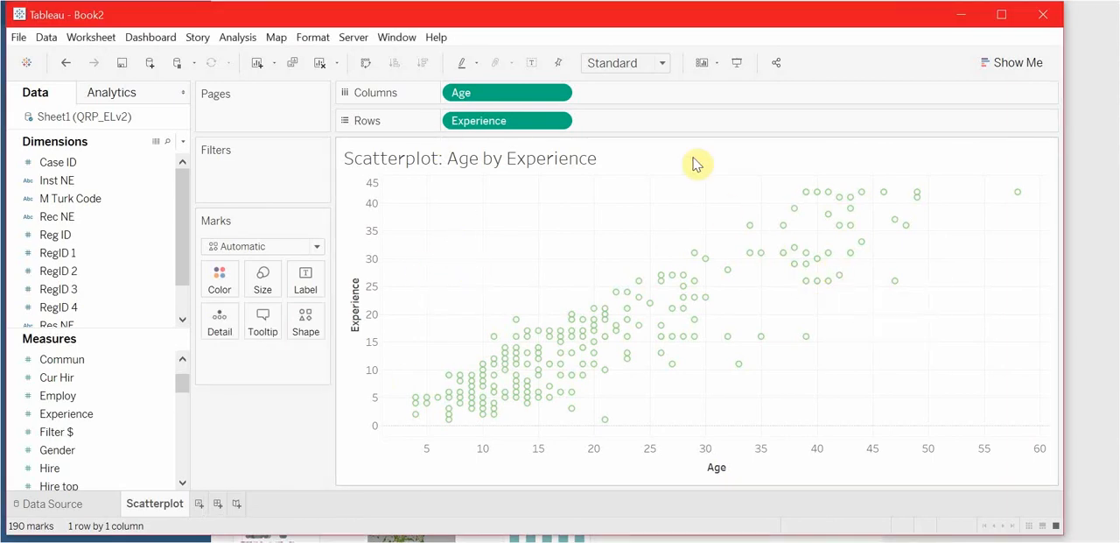
- Review the options of the Age field on Columns without changing them, and minimize the workbook window
{"action": "left_click", "coordinate": [559, 94]}
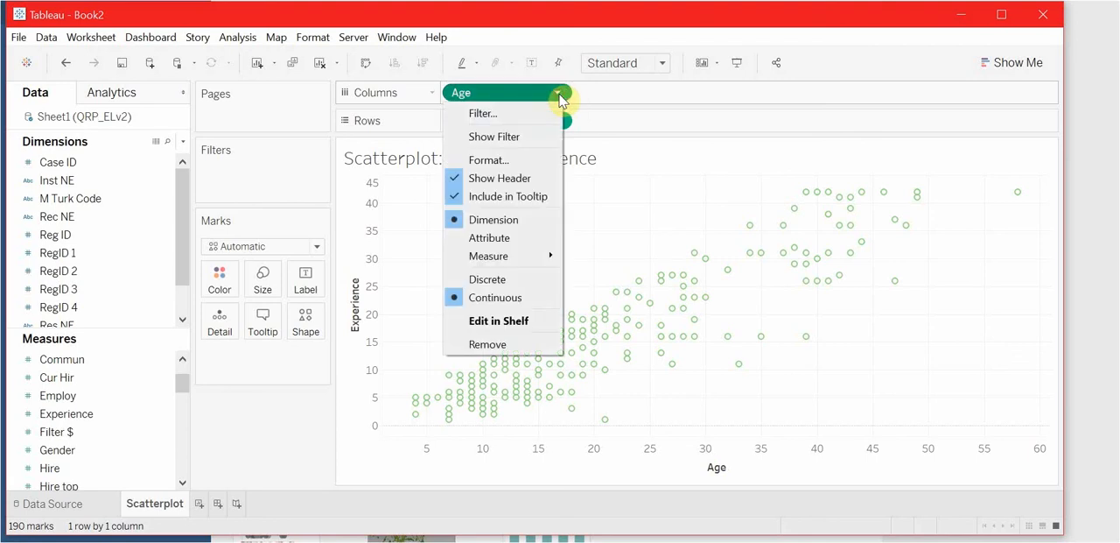
{"action": "left_click", "coordinate": [560, 95]}
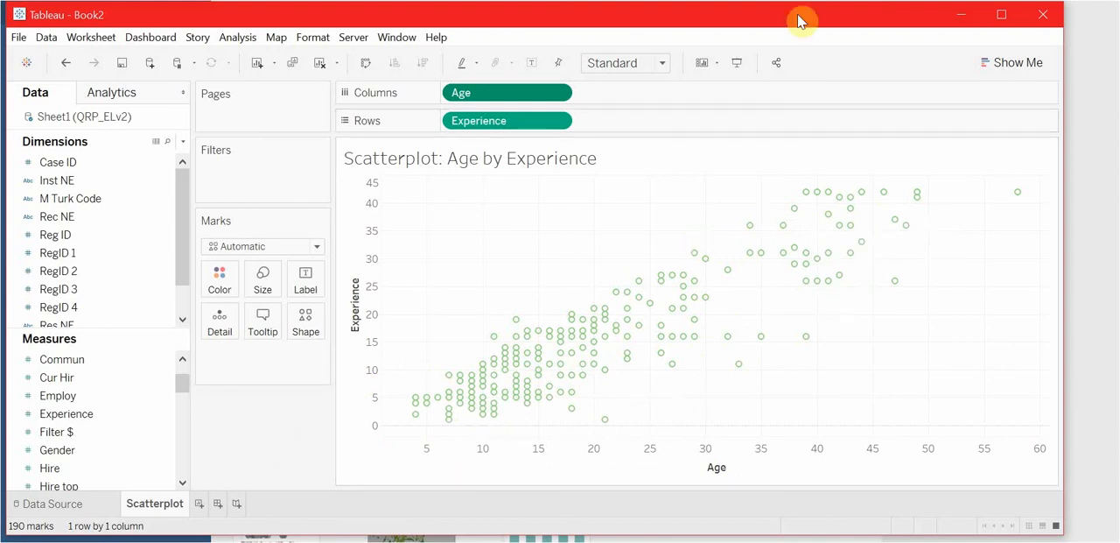
{"action": "left_click", "coordinate": [959, 17]}
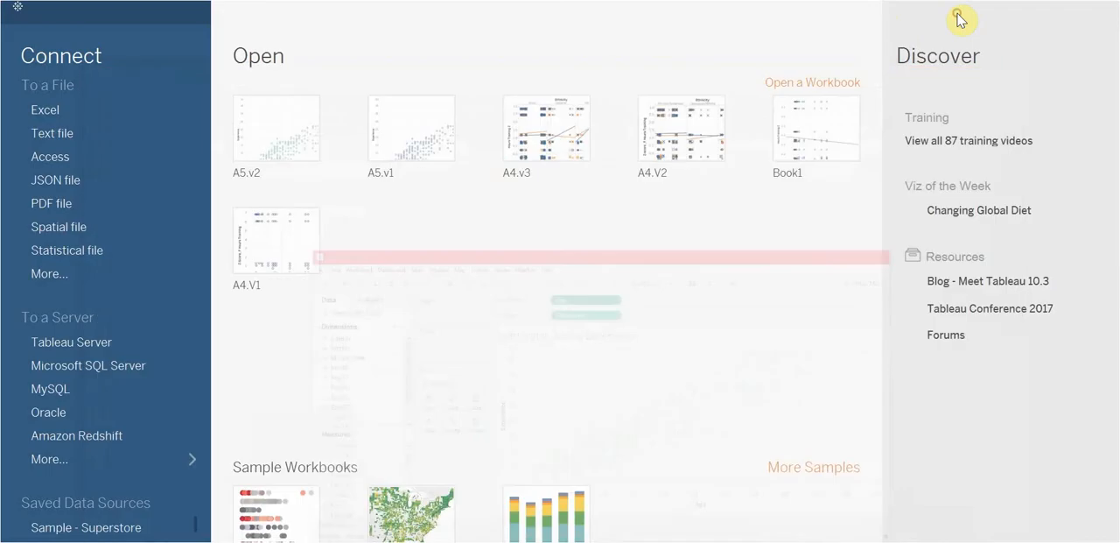